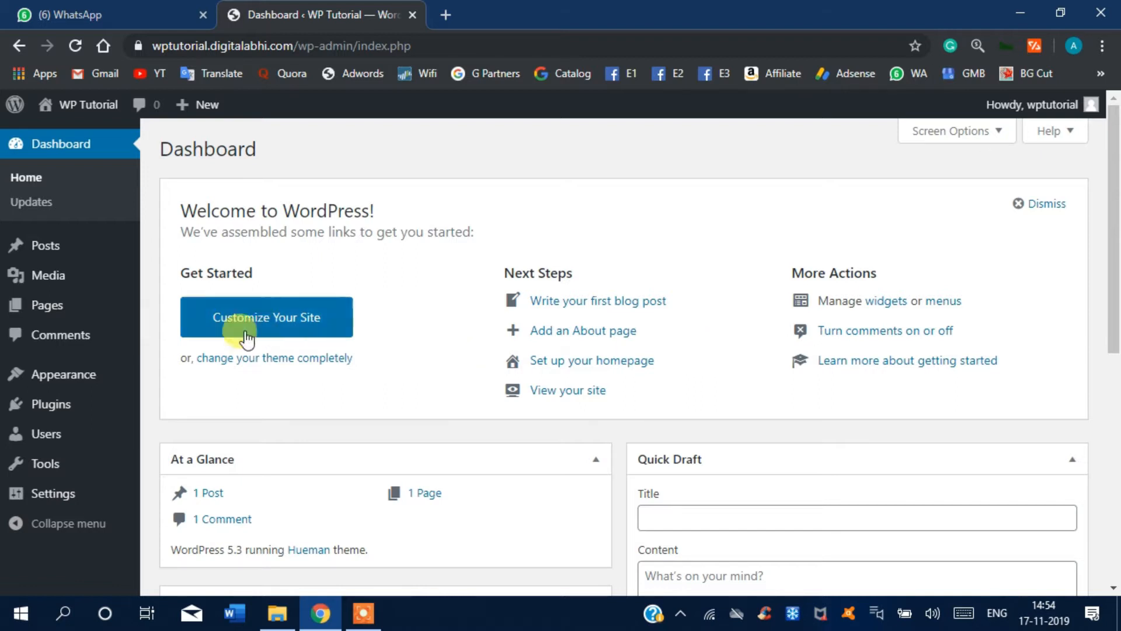
Step: Select all existing pages in the site's page list and move them to the Trash
mouse_move(91, 318)
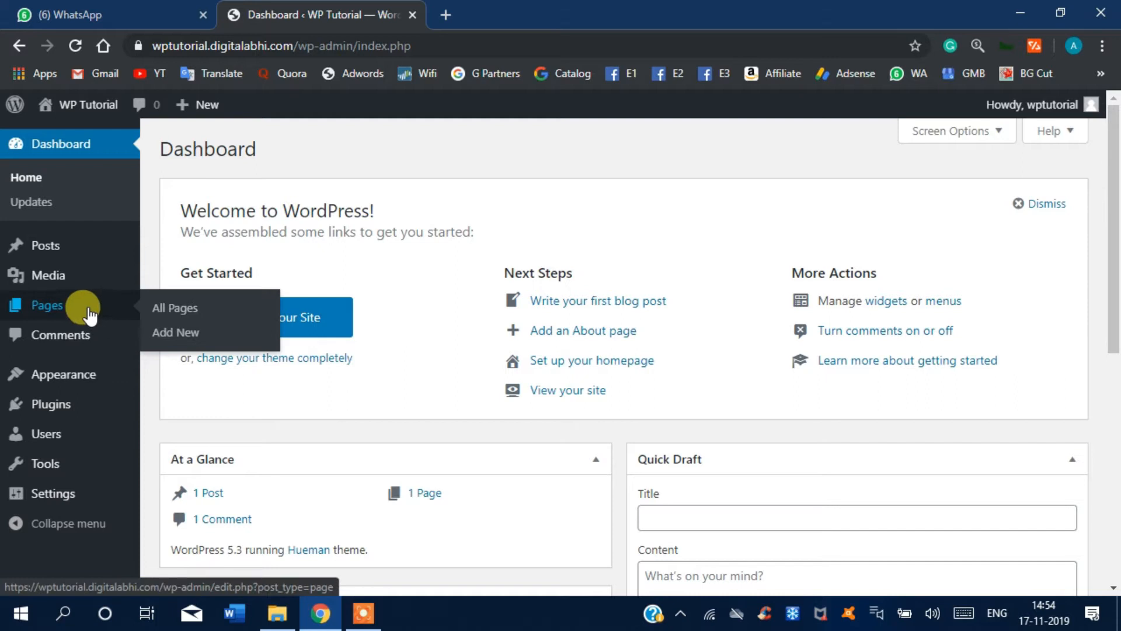
left_click(89, 312)
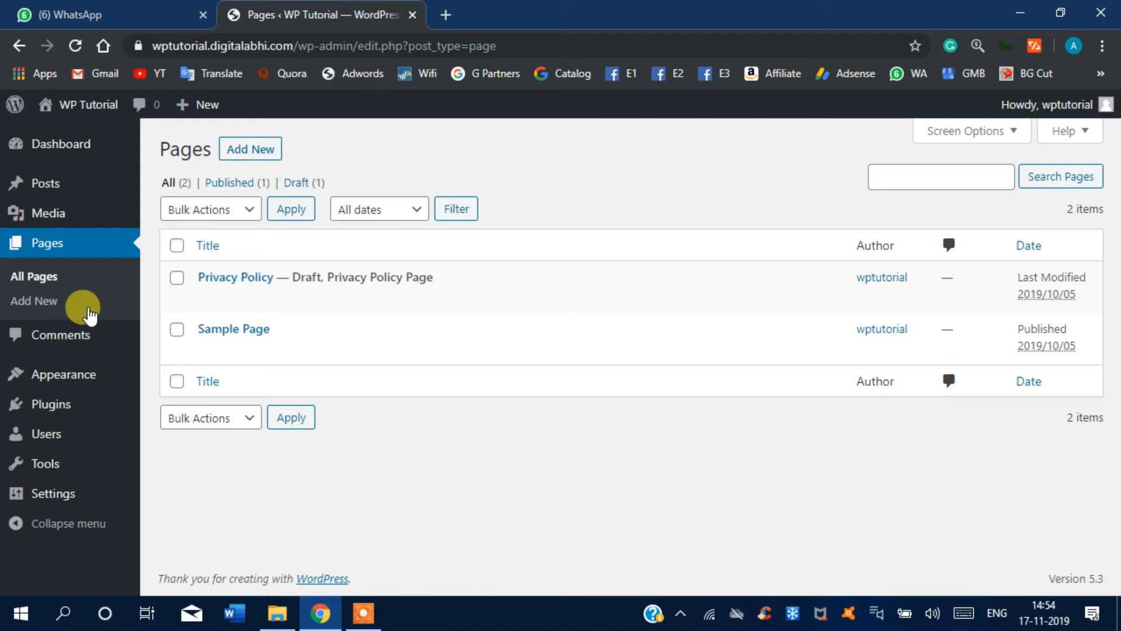
left_click(176, 245)
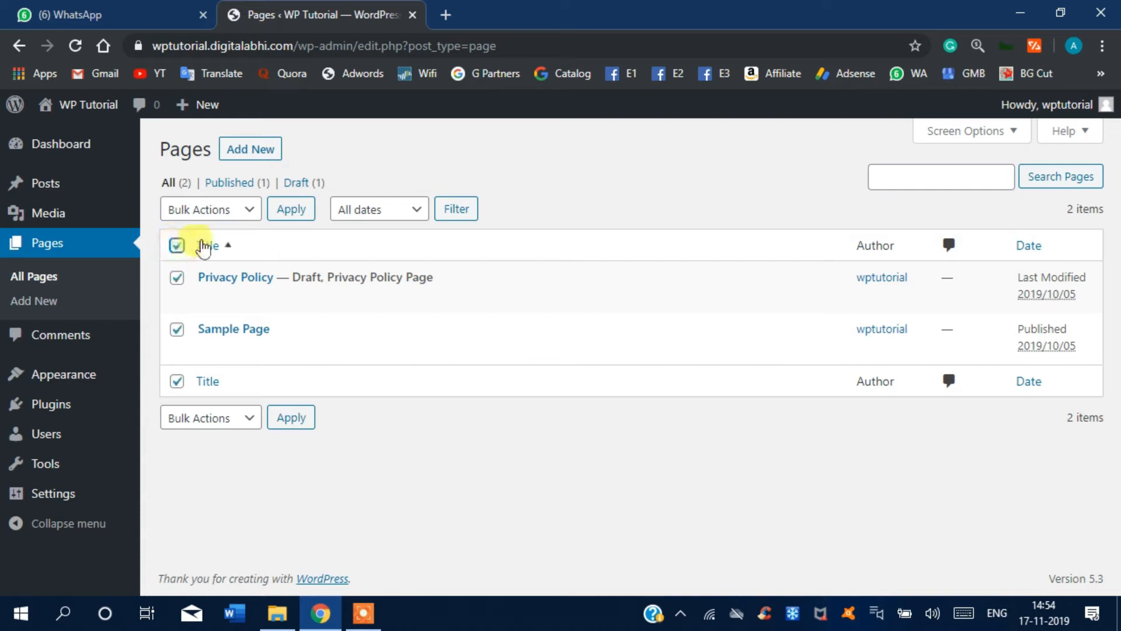
left_click(235, 217)
left_click(208, 291)
left_click(293, 214)
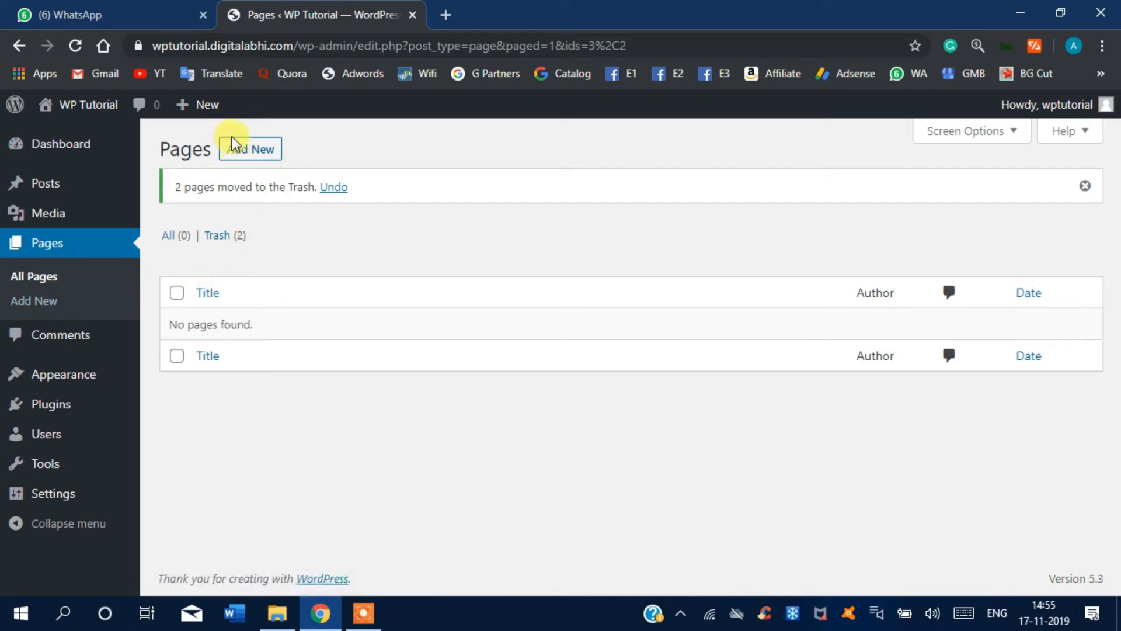
Step: Create an "About Us" page with the paragraph "This is Digital Abhi and I will show you how you can create a page for your WP Website."
left_click(237, 153)
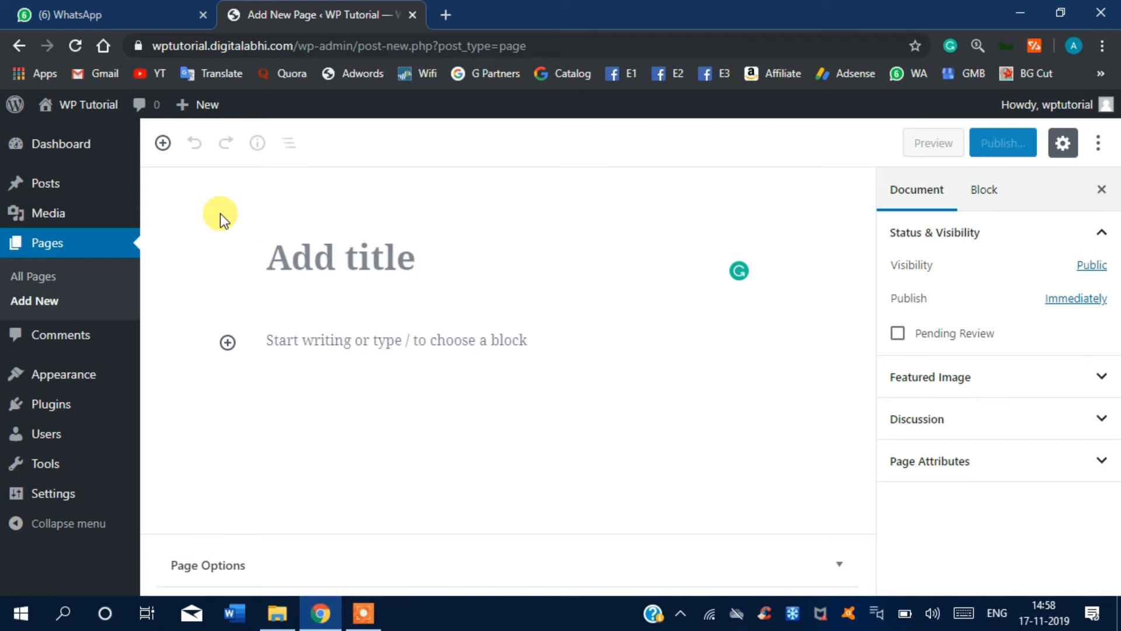
type("About Us")
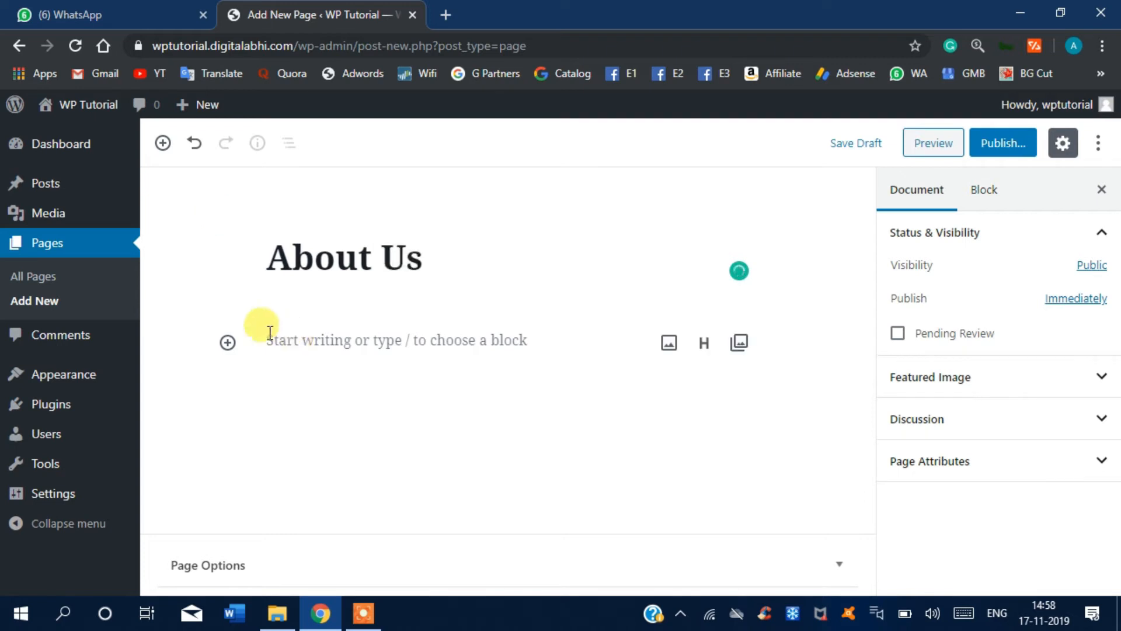
left_click(341, 349)
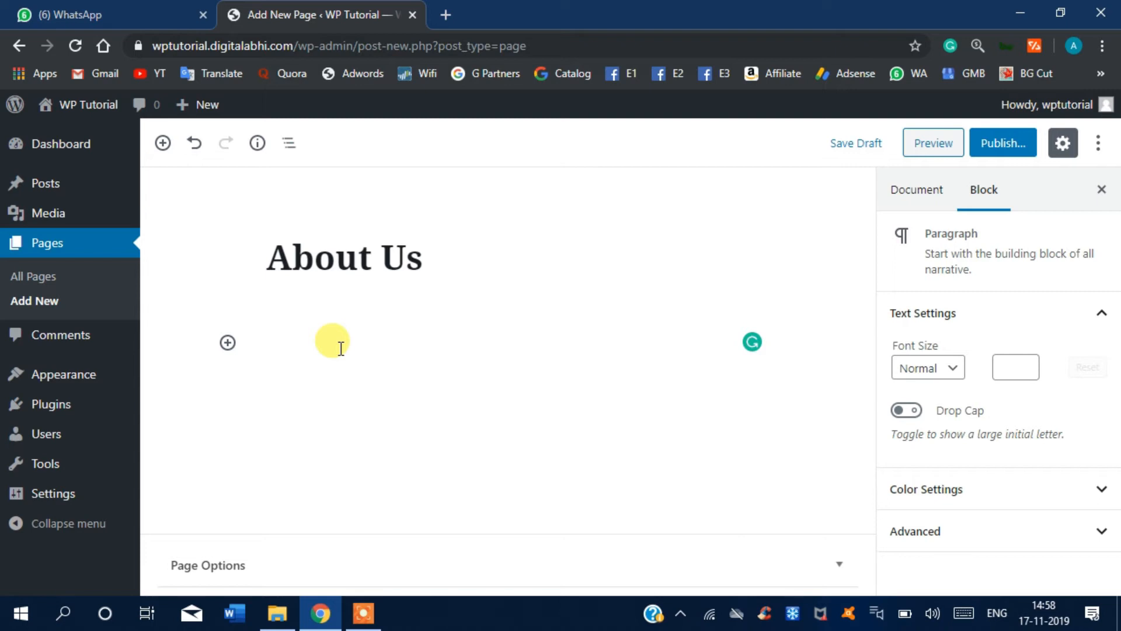
type("This is Di")
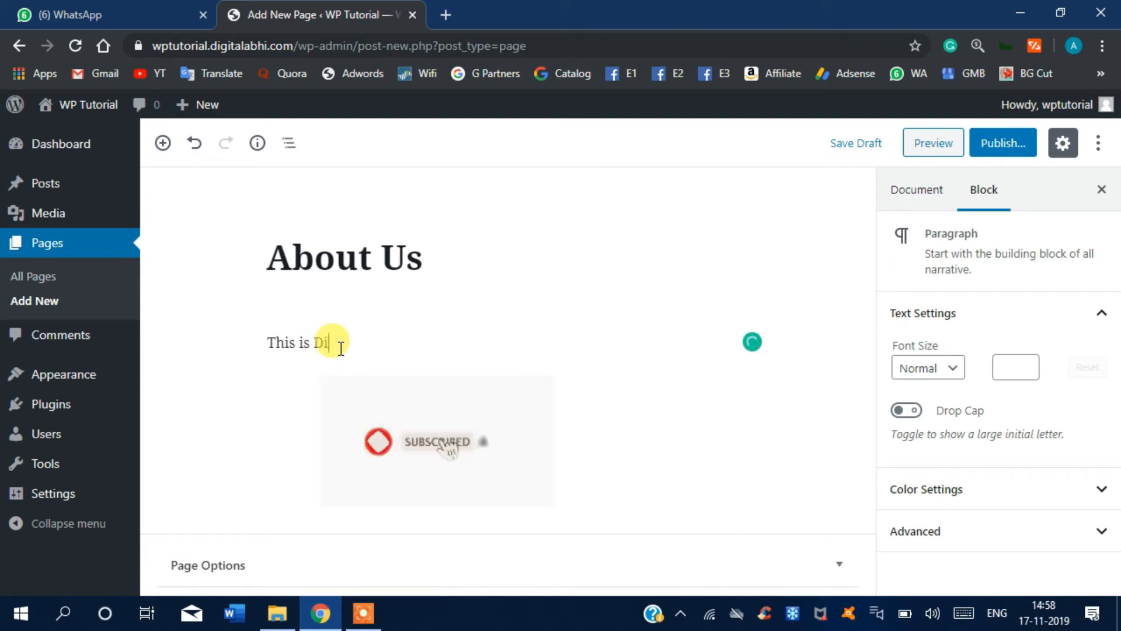
type("gital Abhi ans")
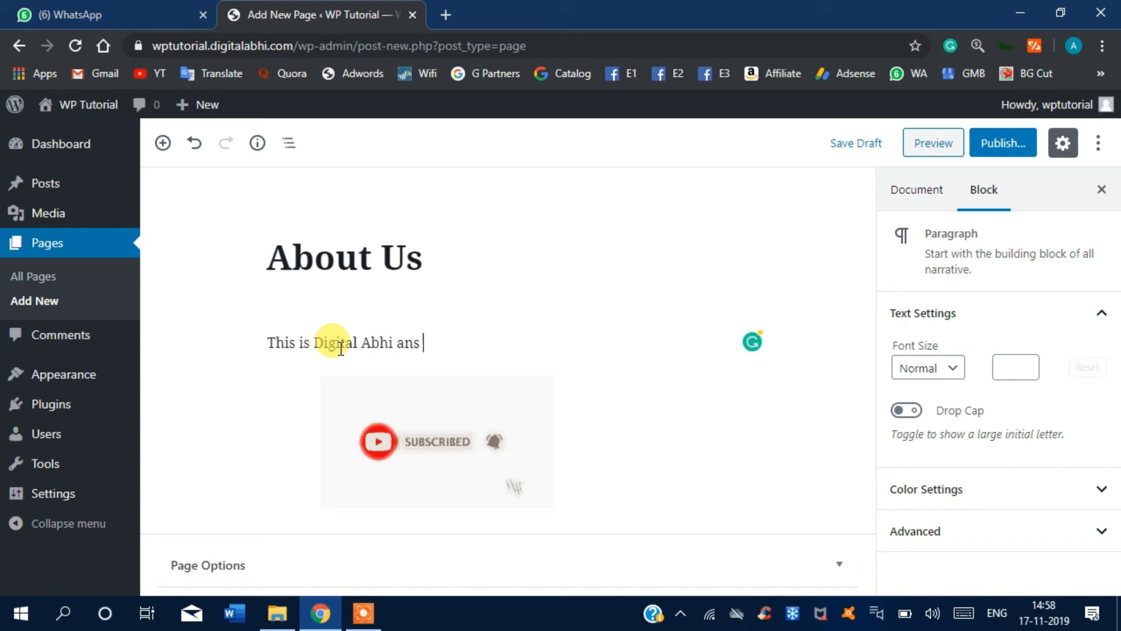
key("BackSpace")
key("BackSpace")
type("d I will sho")
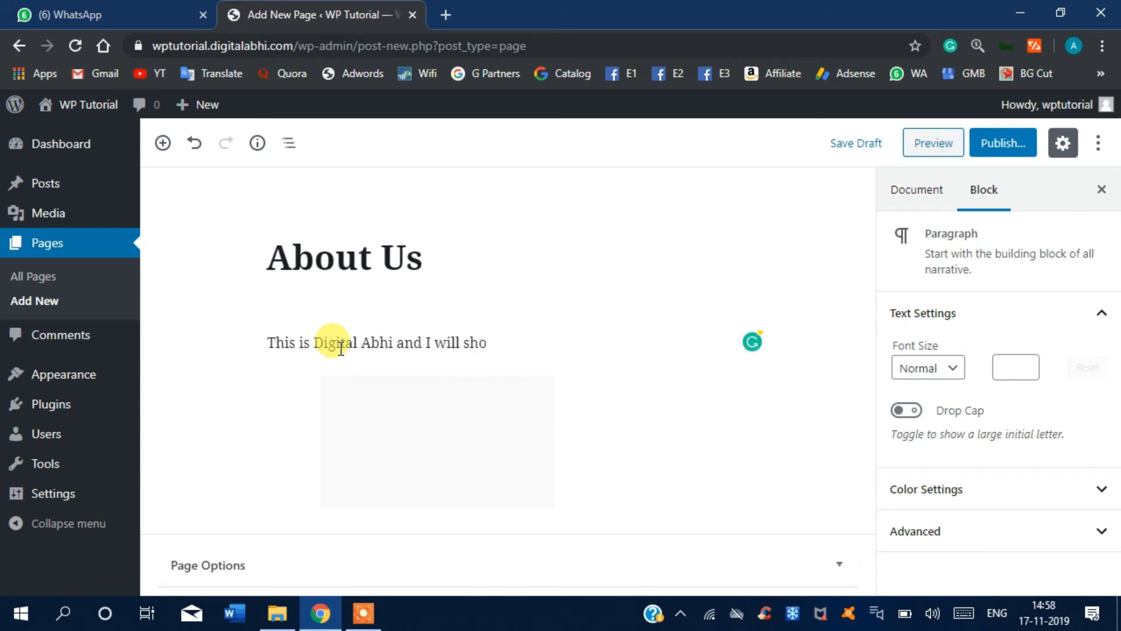
type("w you how ")
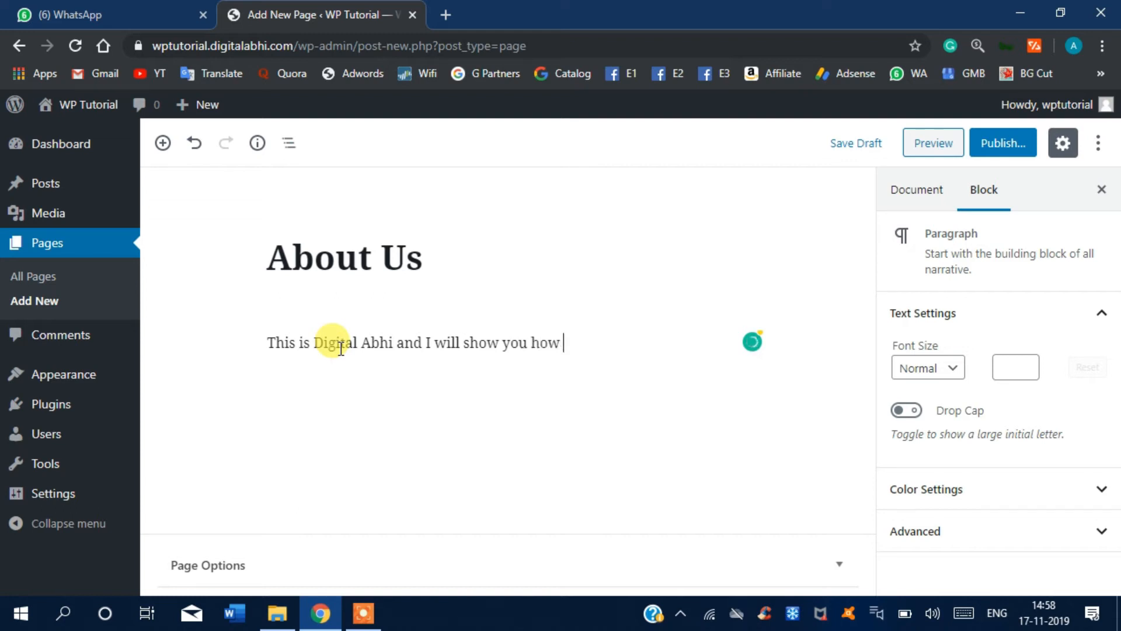
type("you can create a ")
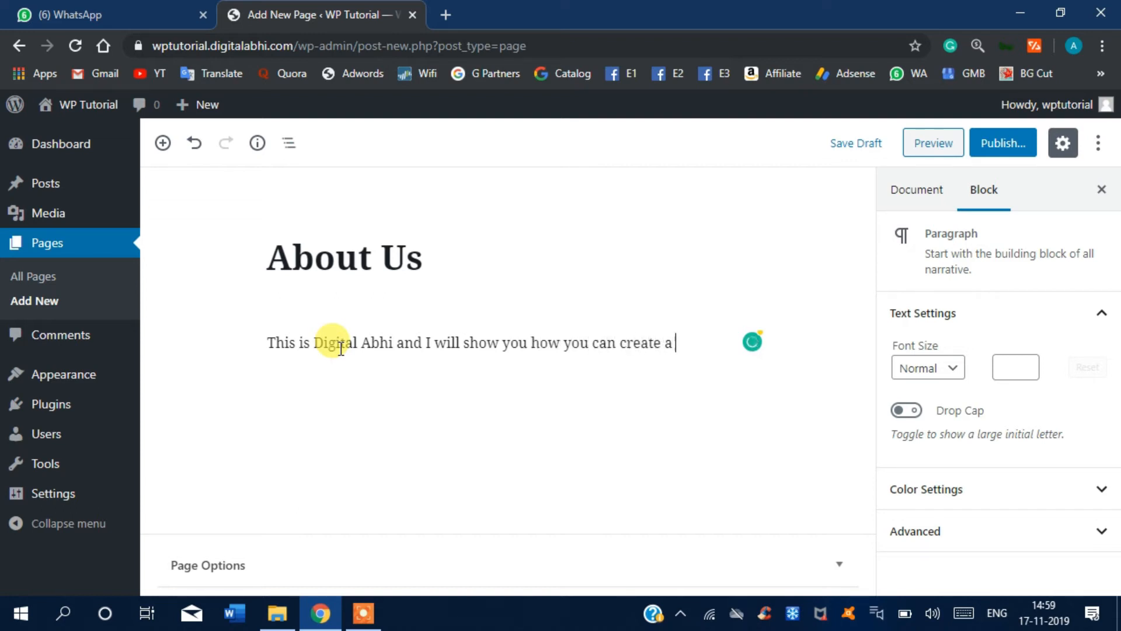
type("WordP")
key("BackSpace")
key("BackSpace")
key("BackSpace")
key("BackSpace")
key("BackSpace")
type("page for your ")
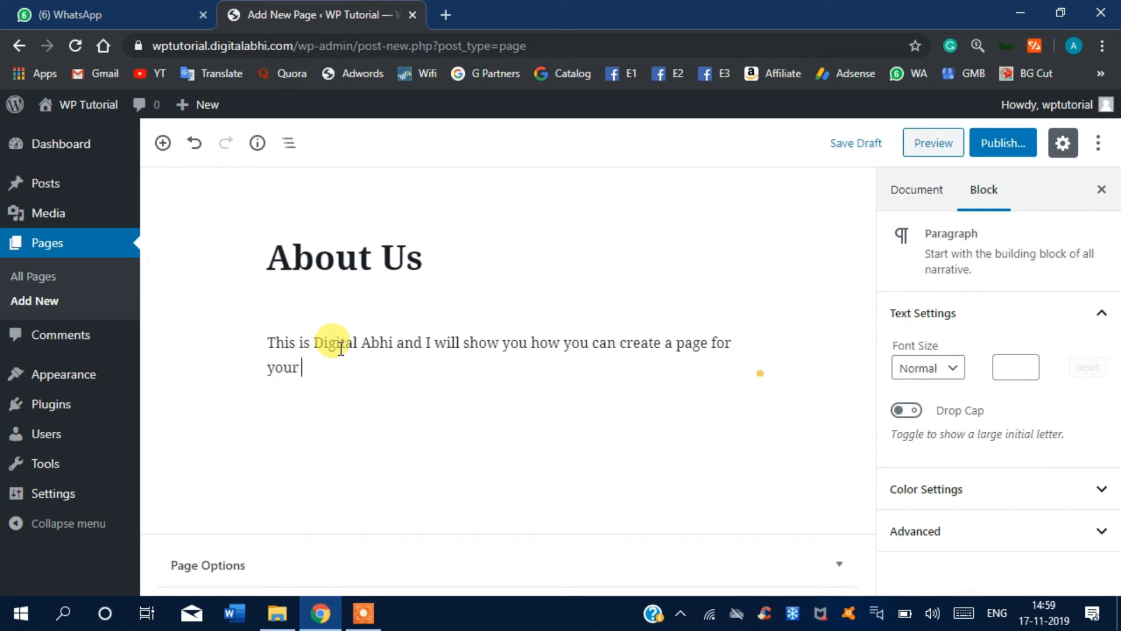
type("WP Website.")
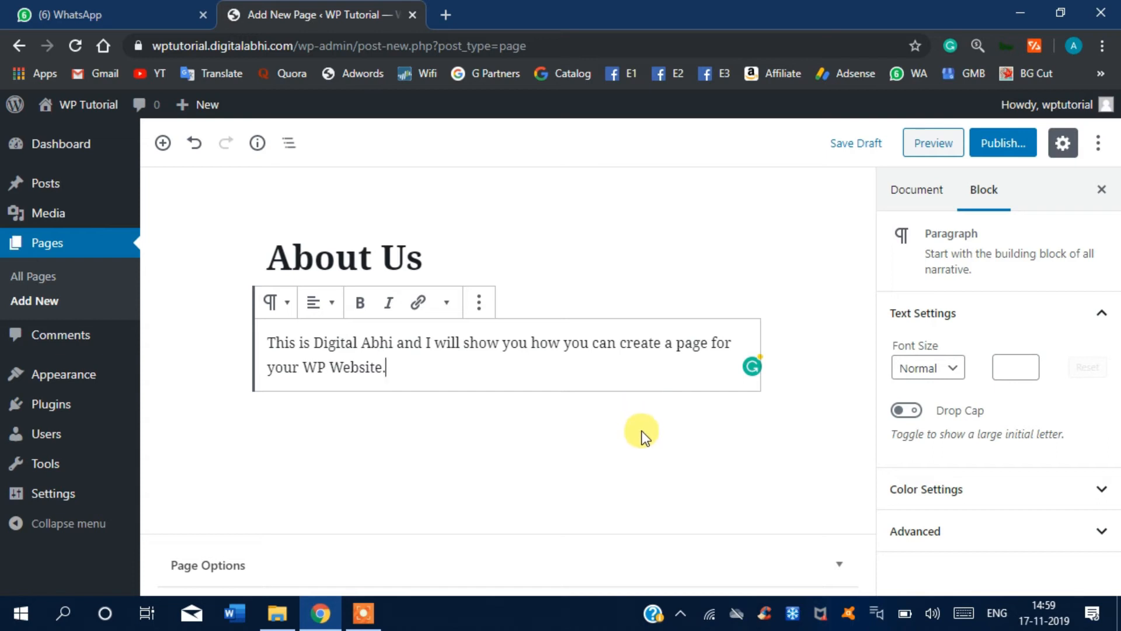
Step: Publish the About Us page and open its copied link in a new browser tab
left_click(993, 151)
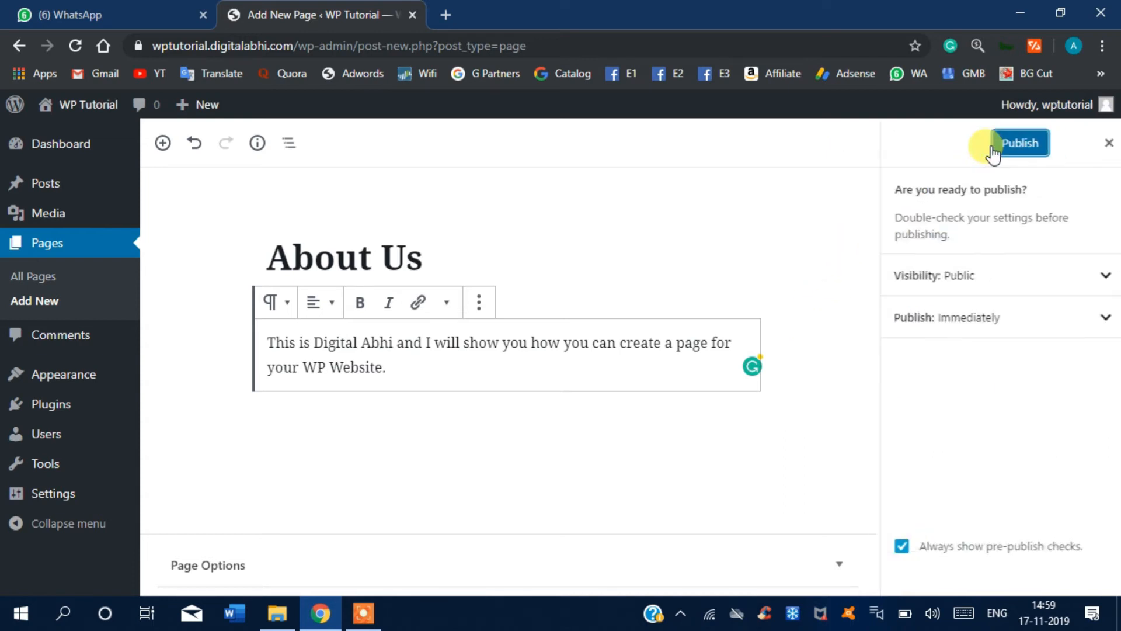
left_click(995, 150)
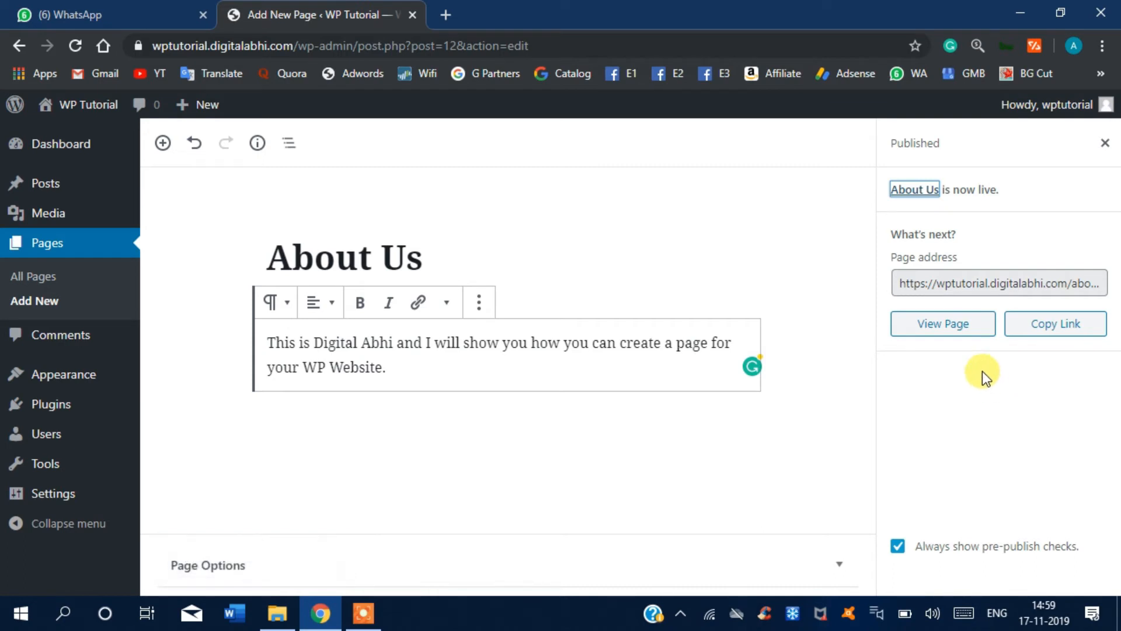
left_click(1038, 327)
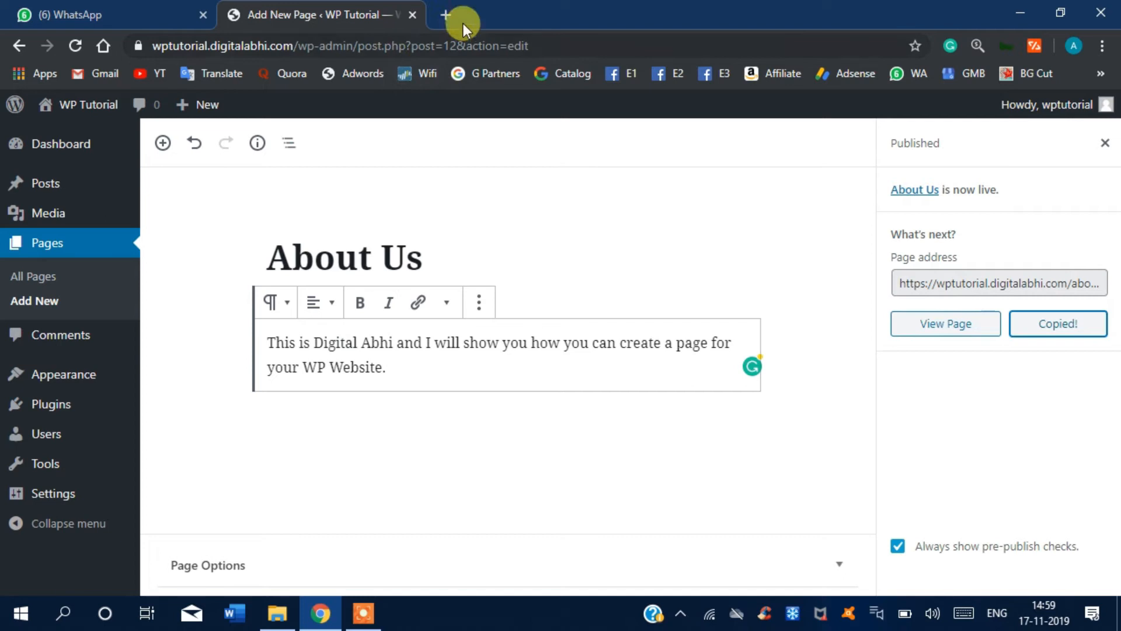
left_click(447, 15)
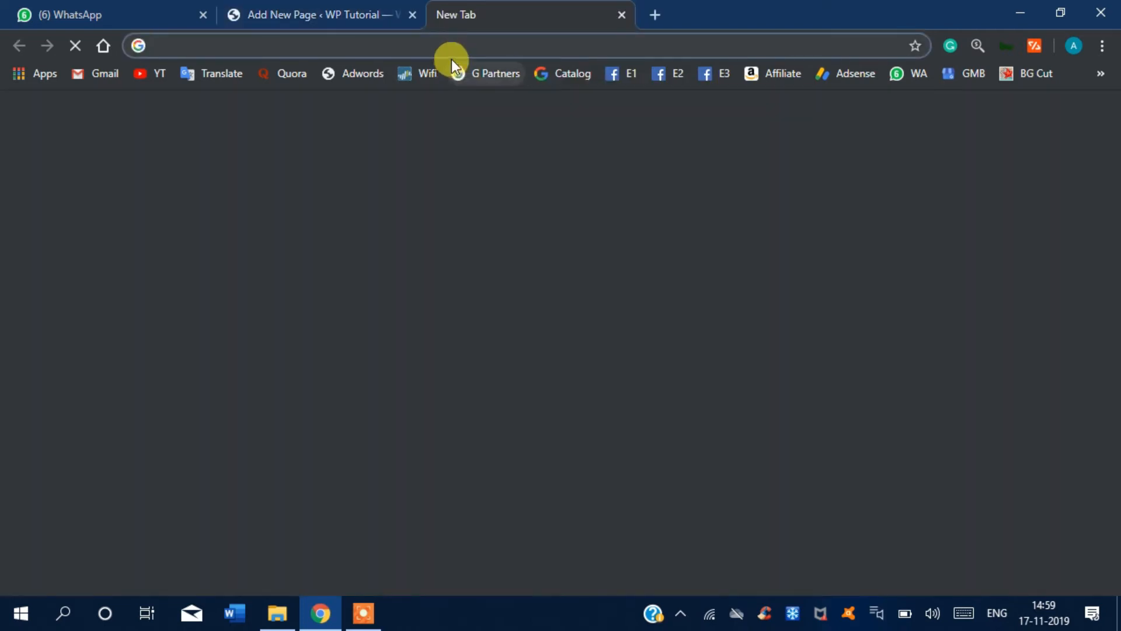
key("ctrl+v")
key("Return")
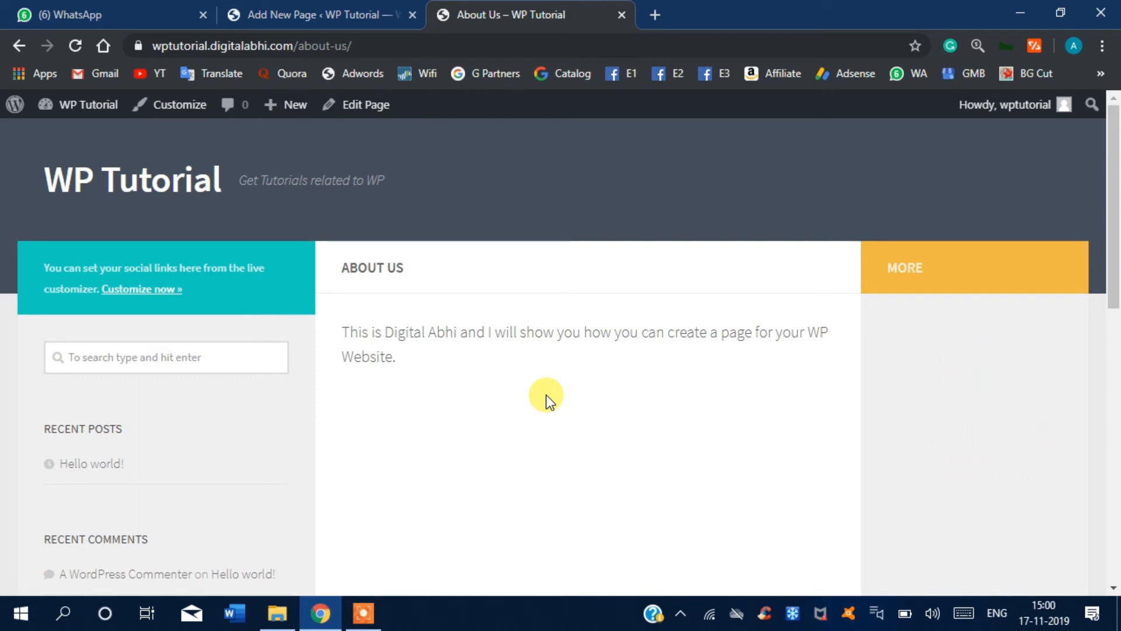
Step: Return to the About Us editor and add the closing paragraphs "Regards," and "Digital Abhi" below the body text
left_click(361, 7)
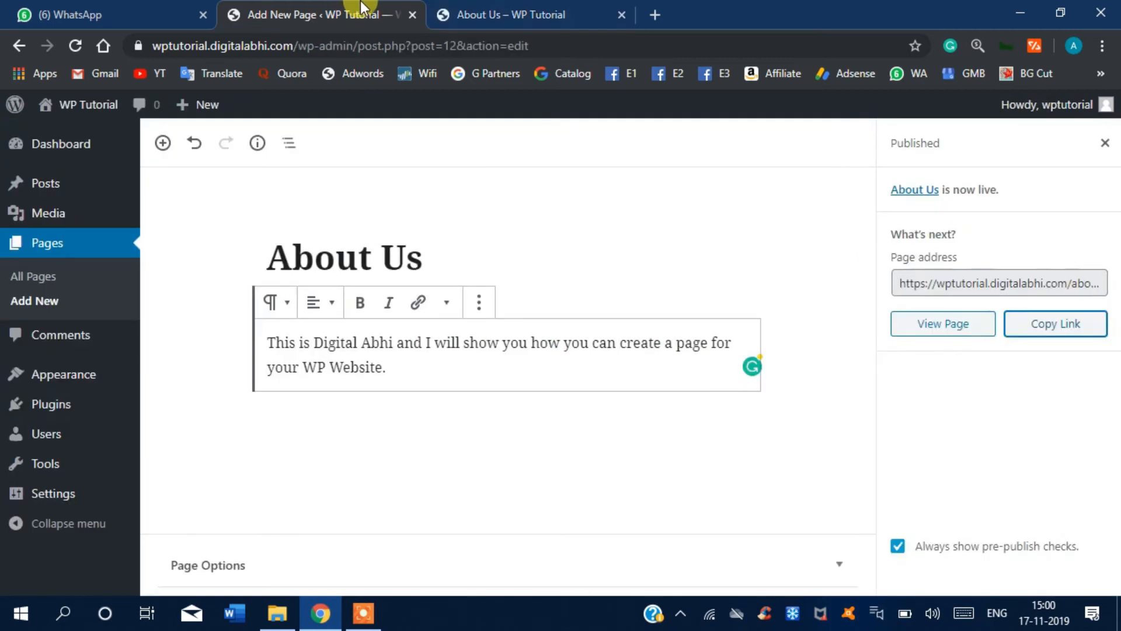
left_click(506, 363)
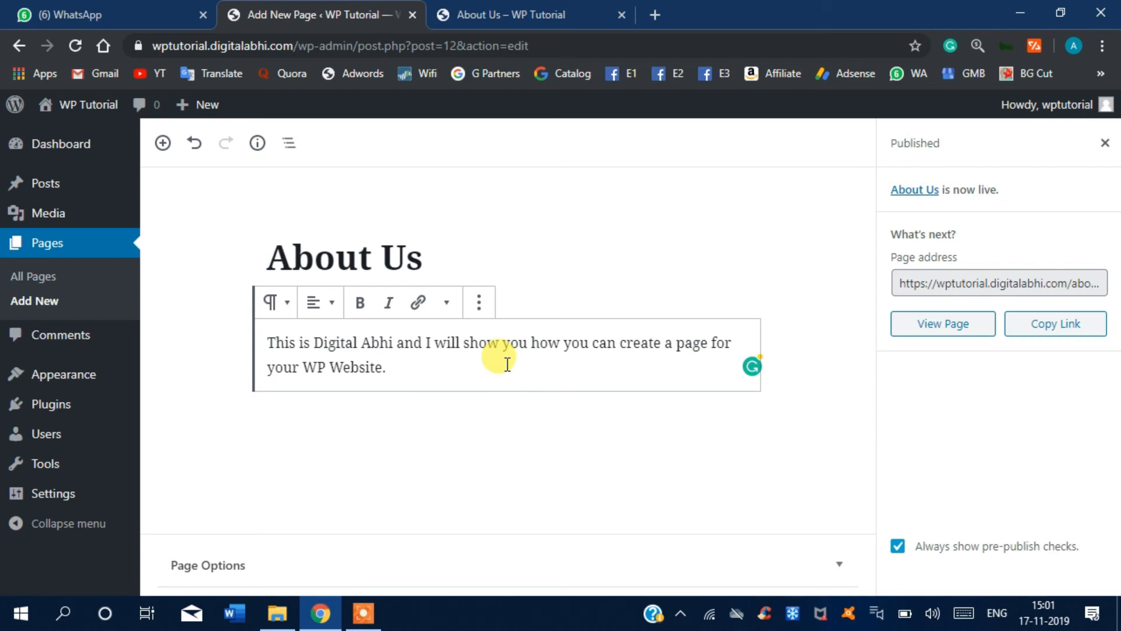
key("Return")
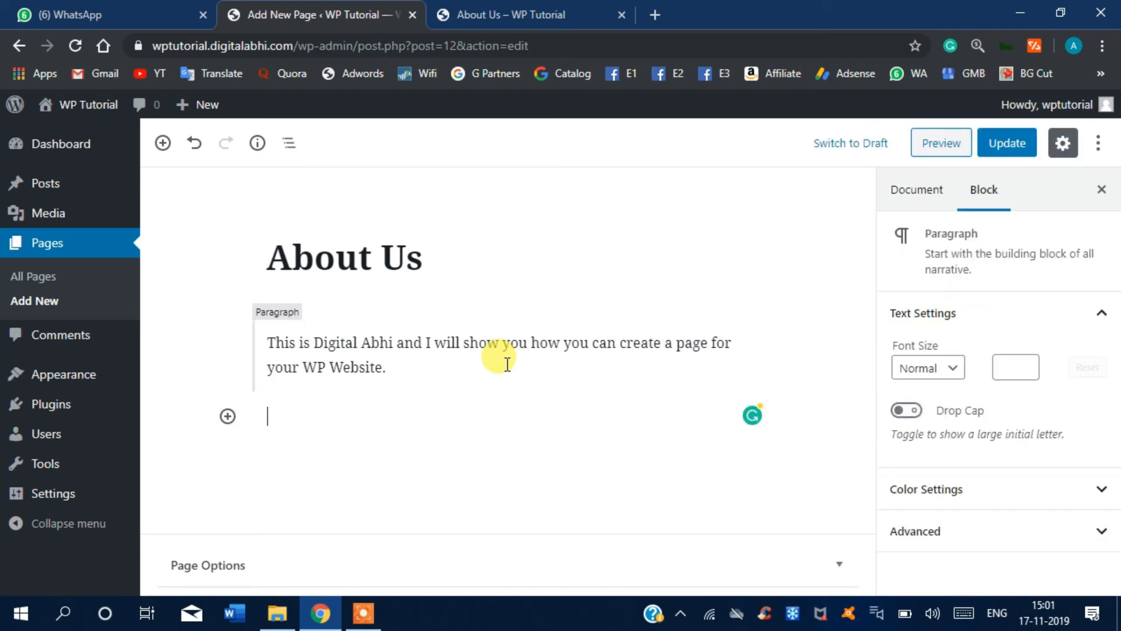
type("Regards,")
key("Return")
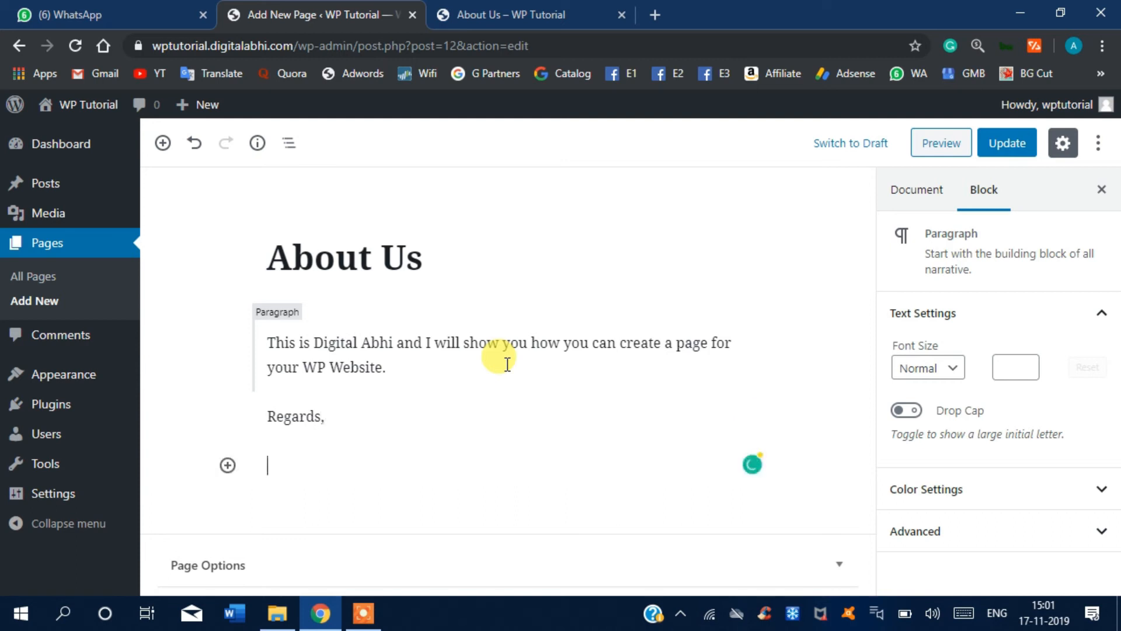
type("Degiti")
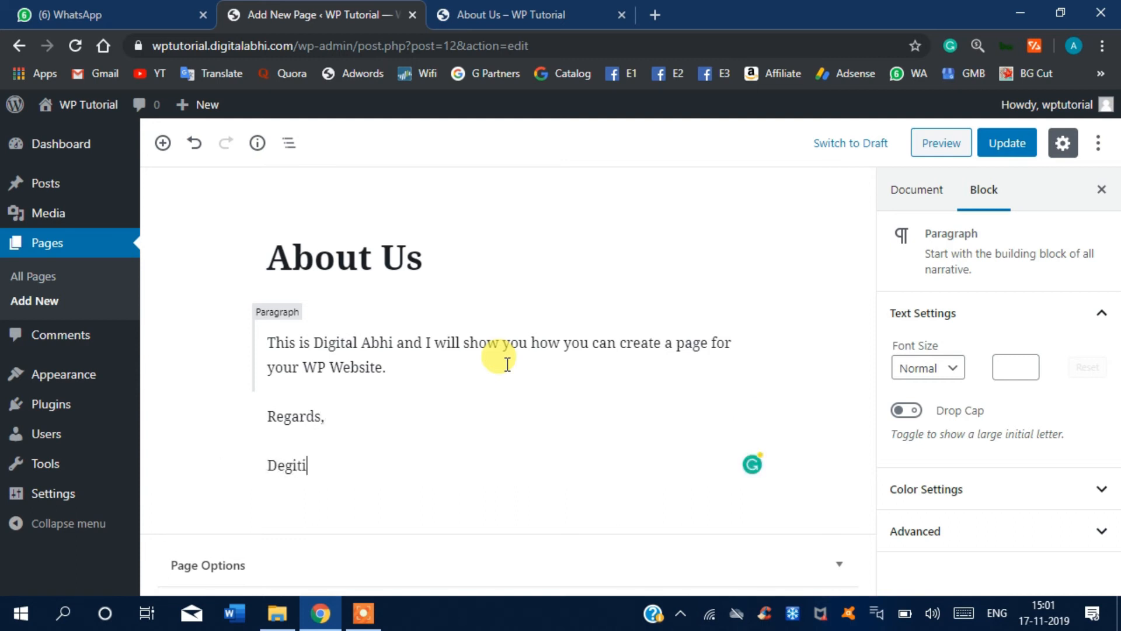
key("BackSpace")
key("BackSpace")
key("BackSpace")
key("BackSpace")
type("igital Abhi")
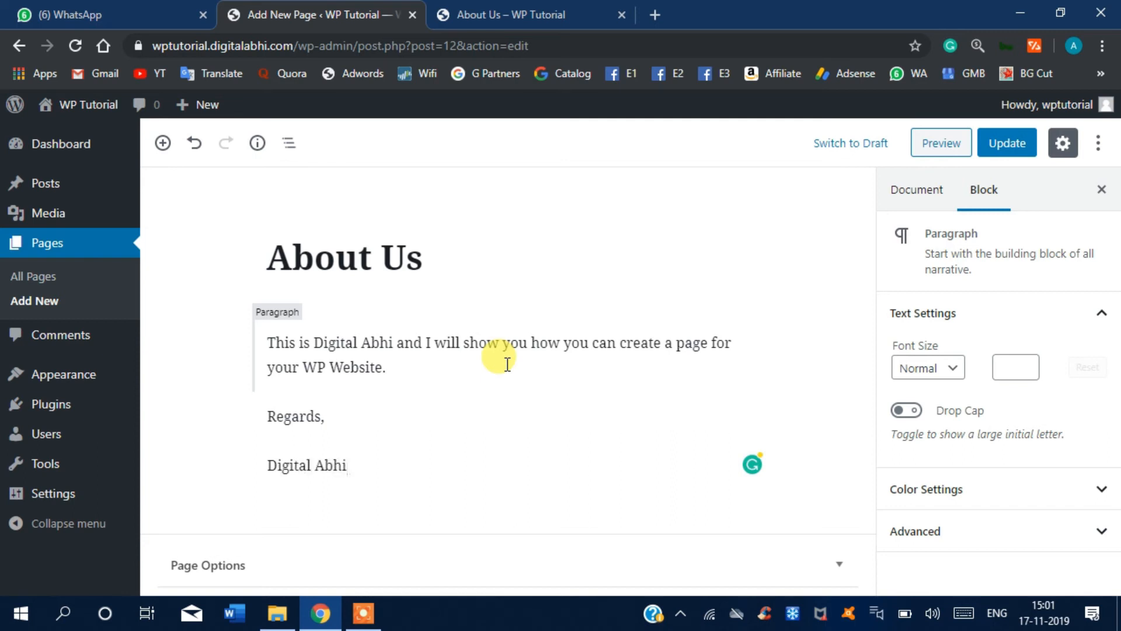
Step: Update the About Us page and reload its live version in the other browser tab
left_click(1008, 141)
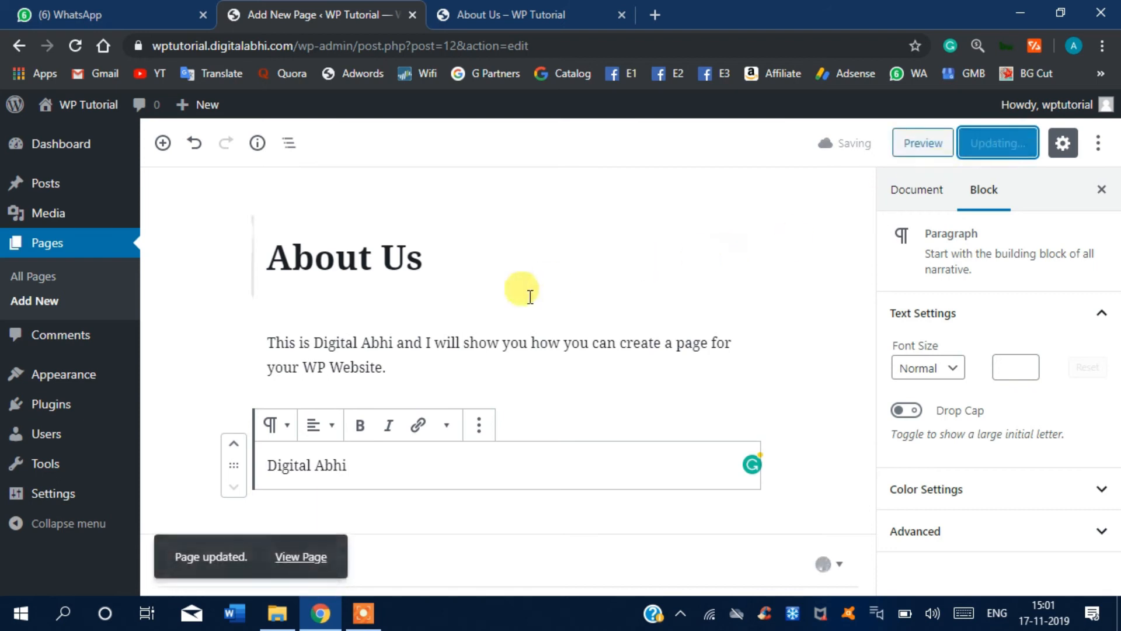
key("ctrl+Tab")
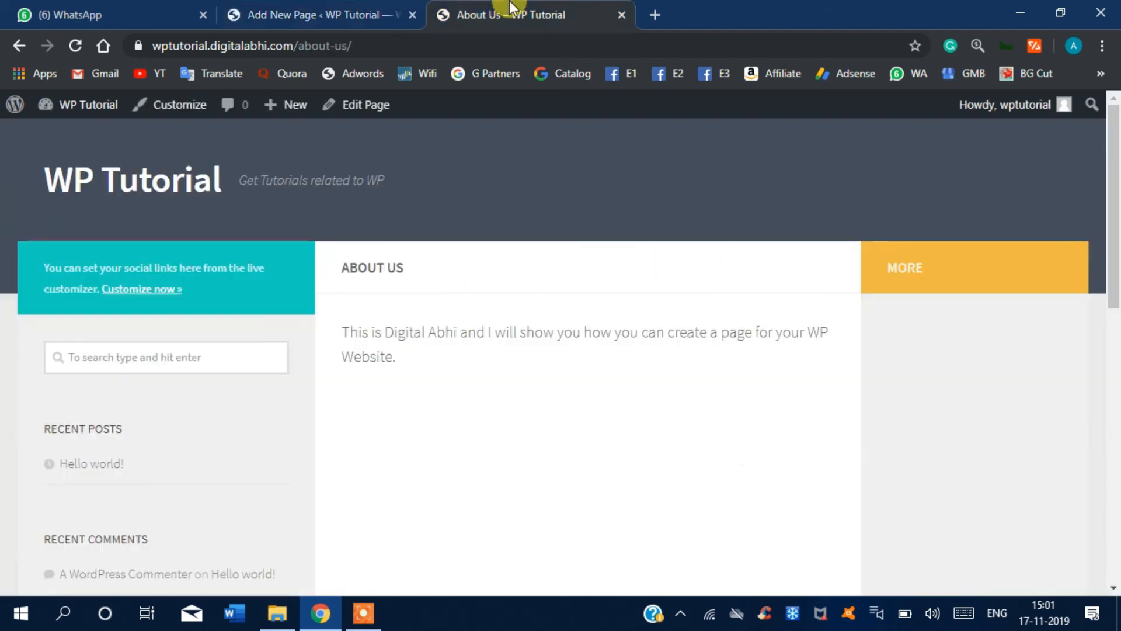
left_click(76, 44)
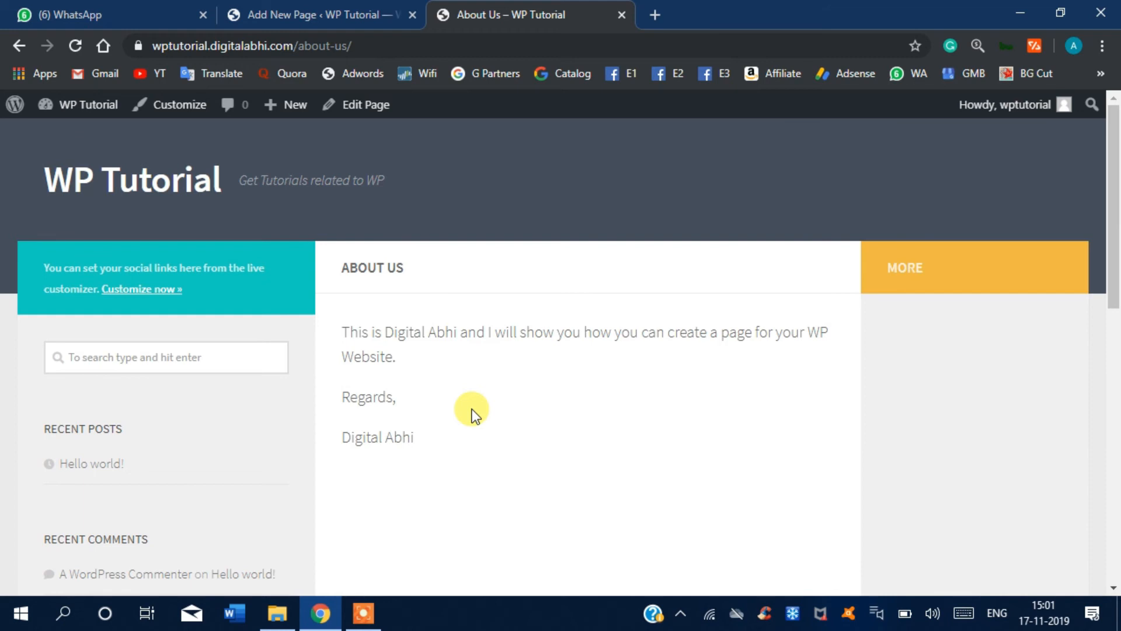
Step: Create a "Contact Us" page with the text "Contact me for any Digital Marketing related queries:" followed by the contact e-mail address
left_click(338, 7)
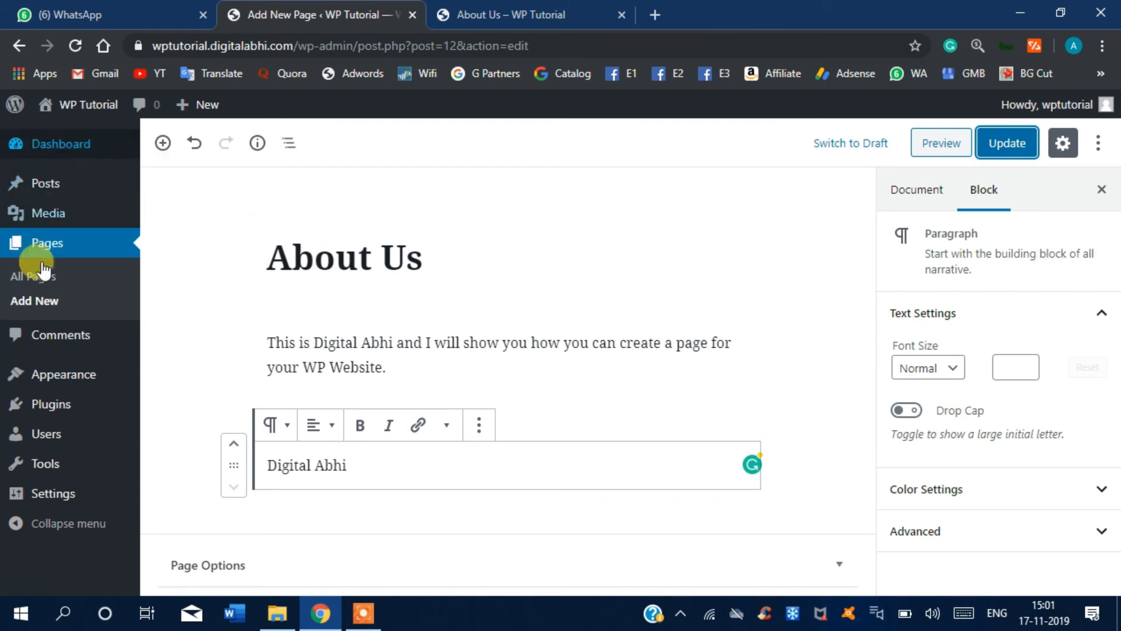
left_click(41, 304)
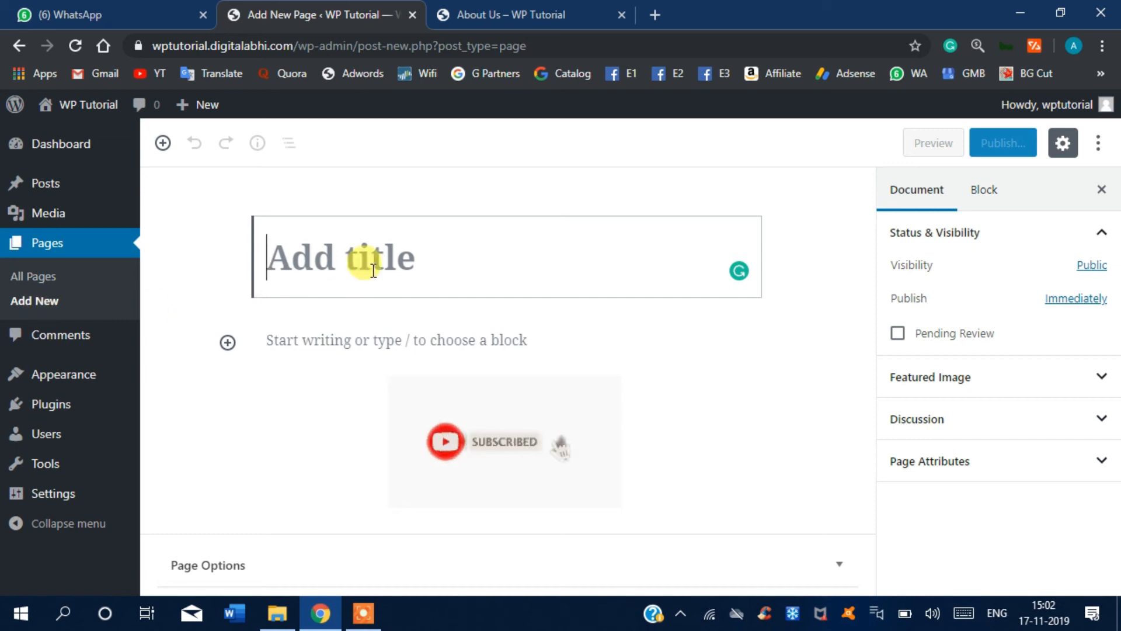
type("Contact Us")
left_click(369, 328)
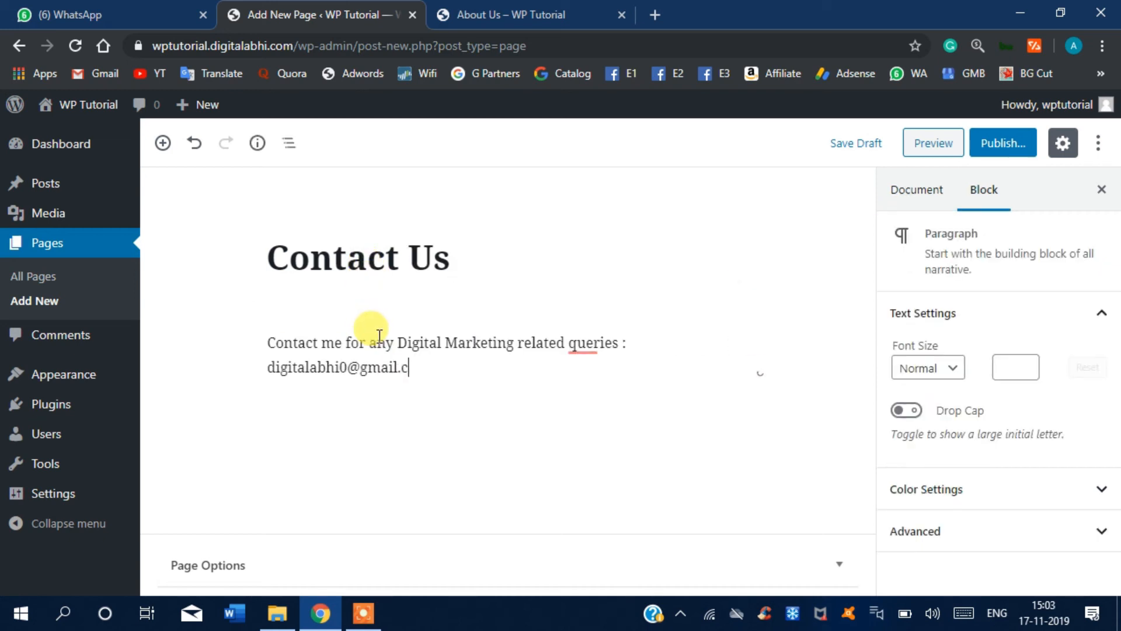
type("om")
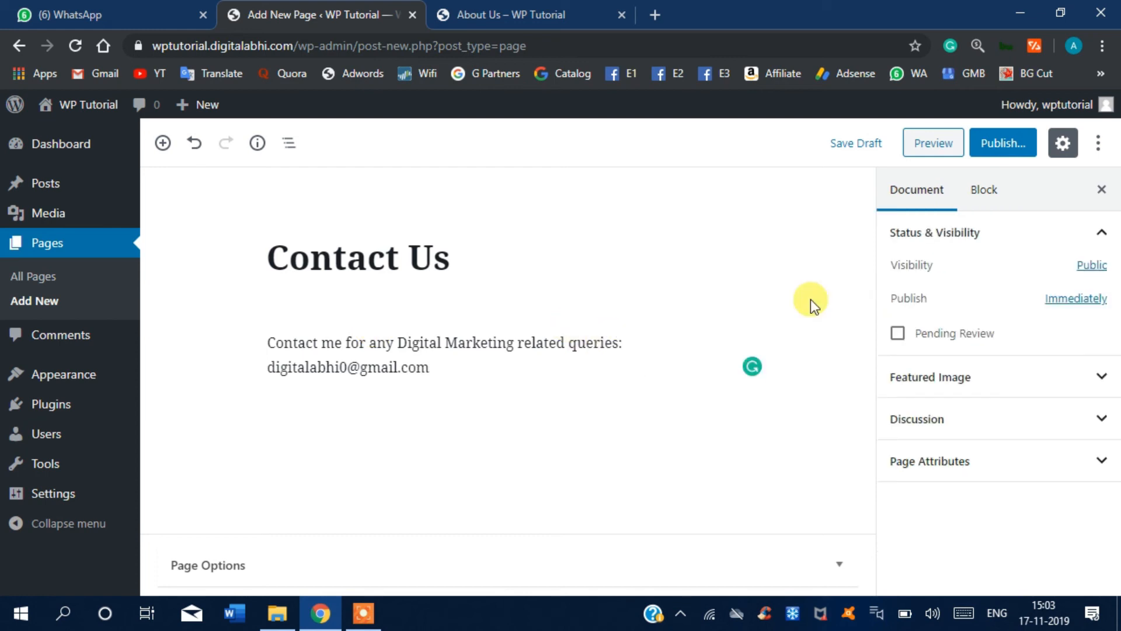
Step: Publish the Contact Us page and copy its link
left_click(1004, 143)
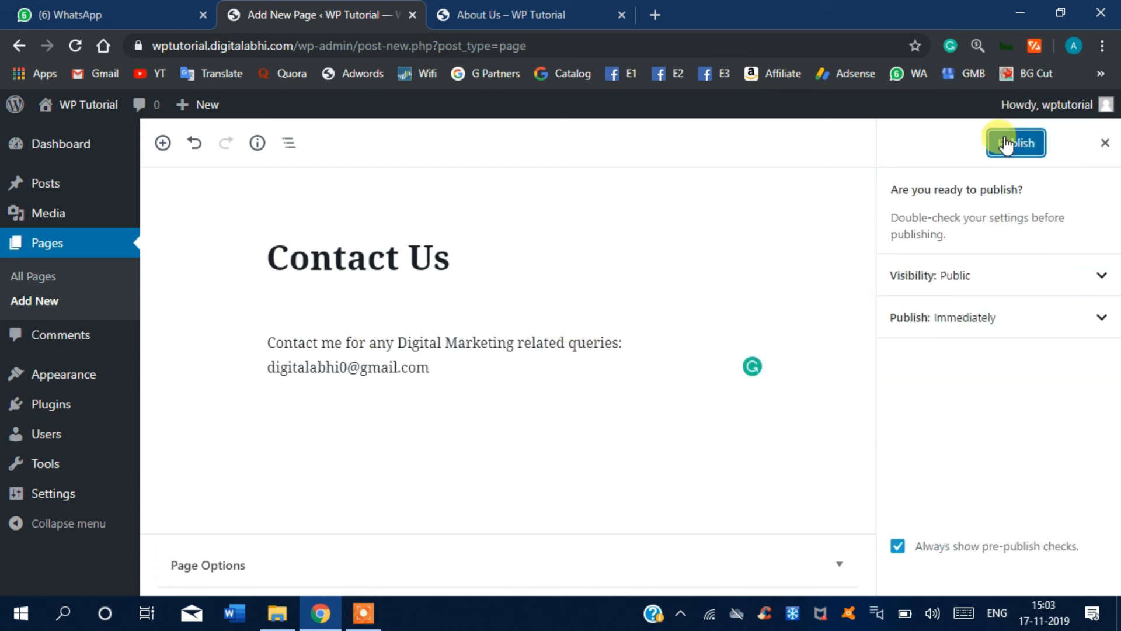
left_click(1006, 144)
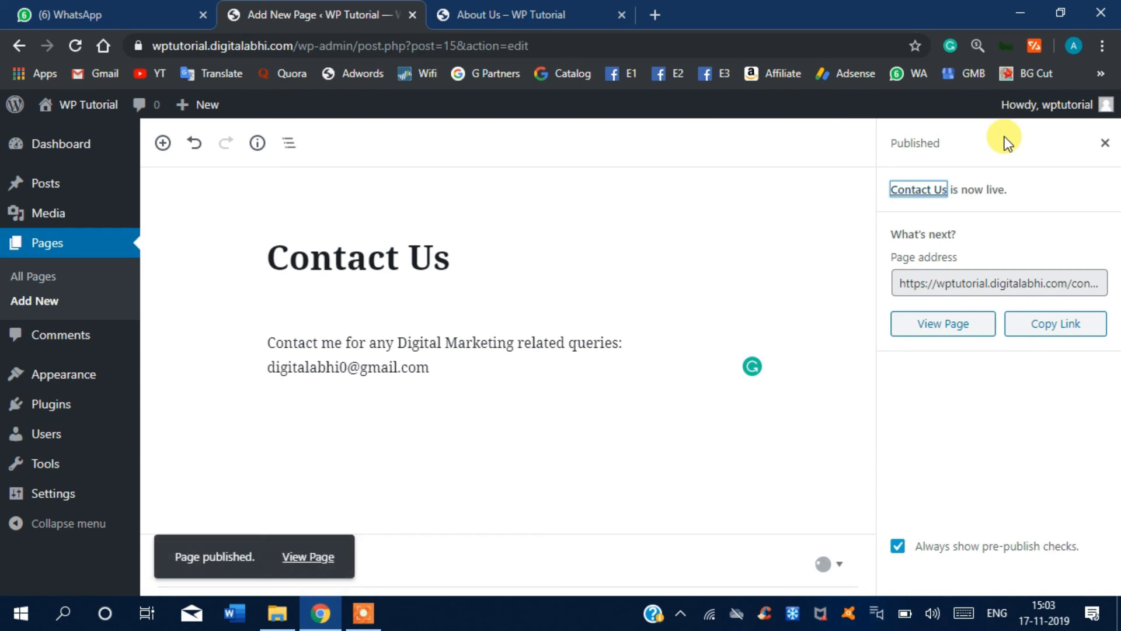
left_click(1070, 325)
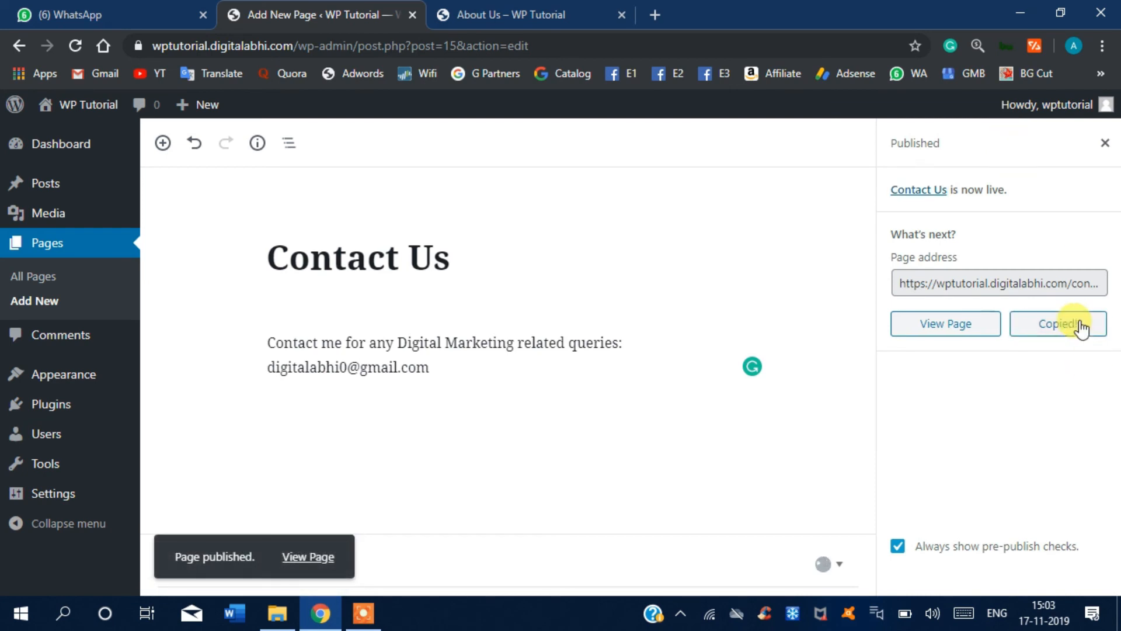
Step: View the live Contact Us page by loading its copied link in the About Us tab, and return to the page editor
left_click(531, 17)
left_click(549, 41)
key("BackSpace")
key("ctrl+v")
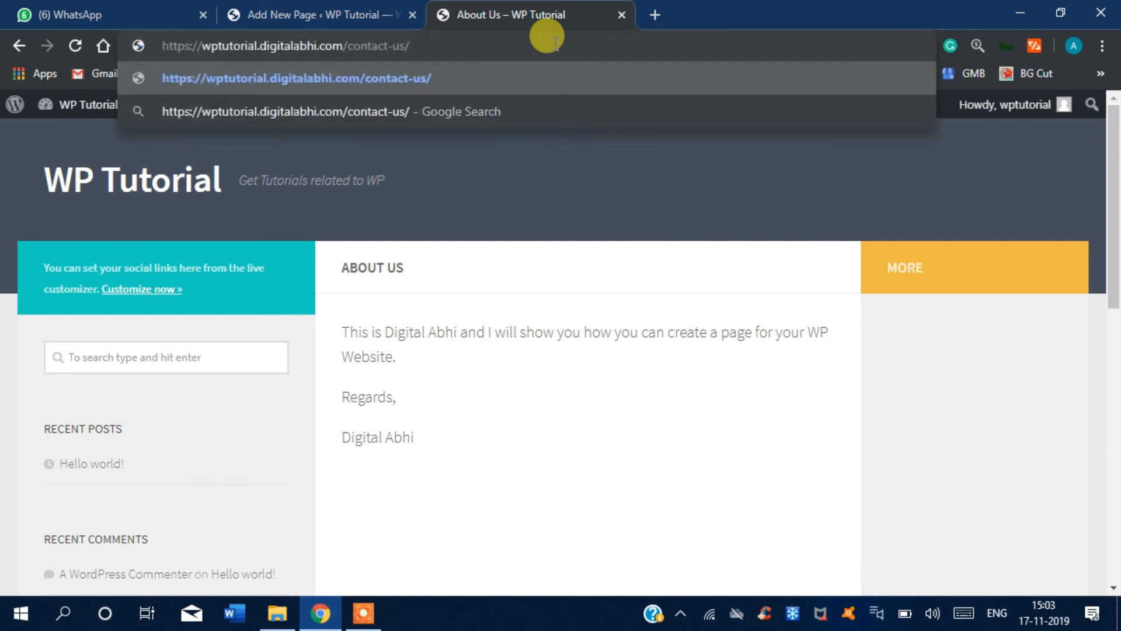
key("Return")
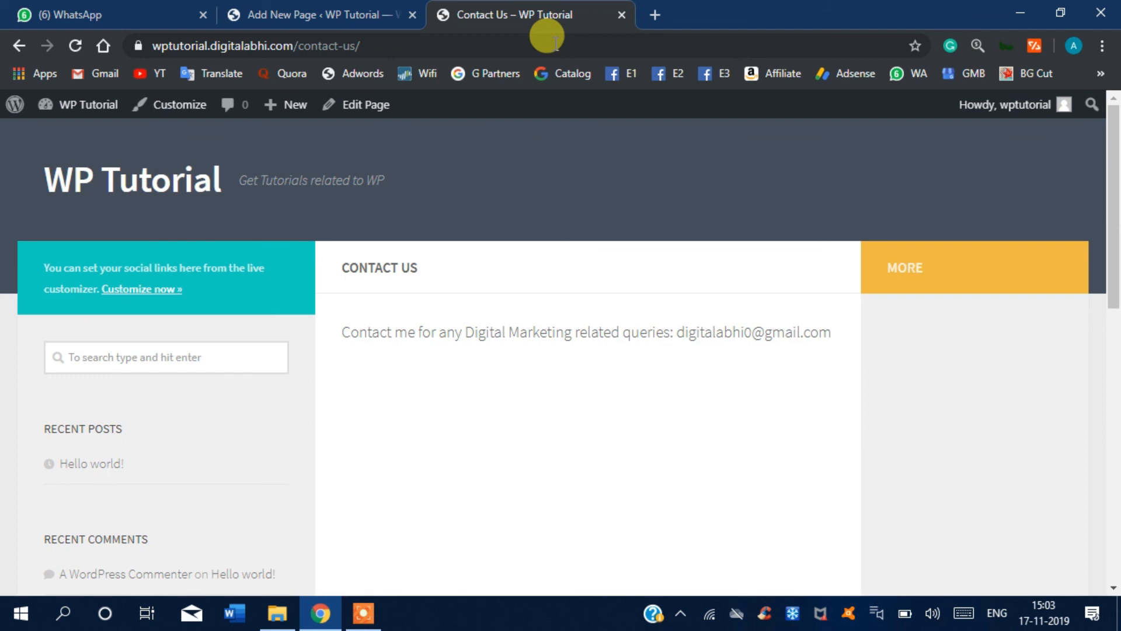
left_click(362, 11)
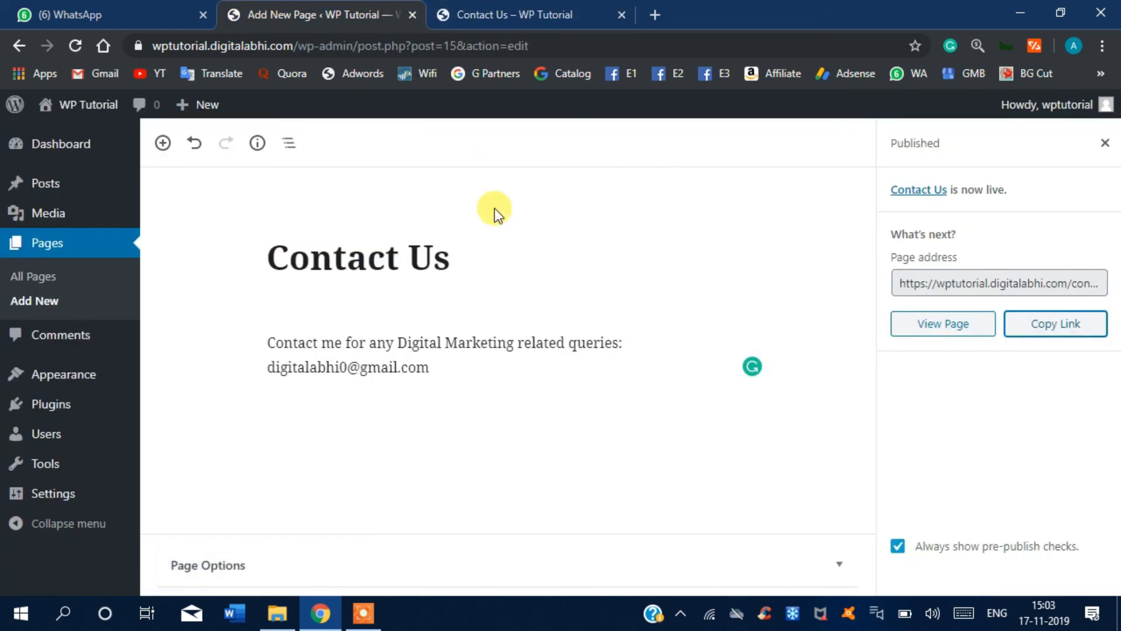